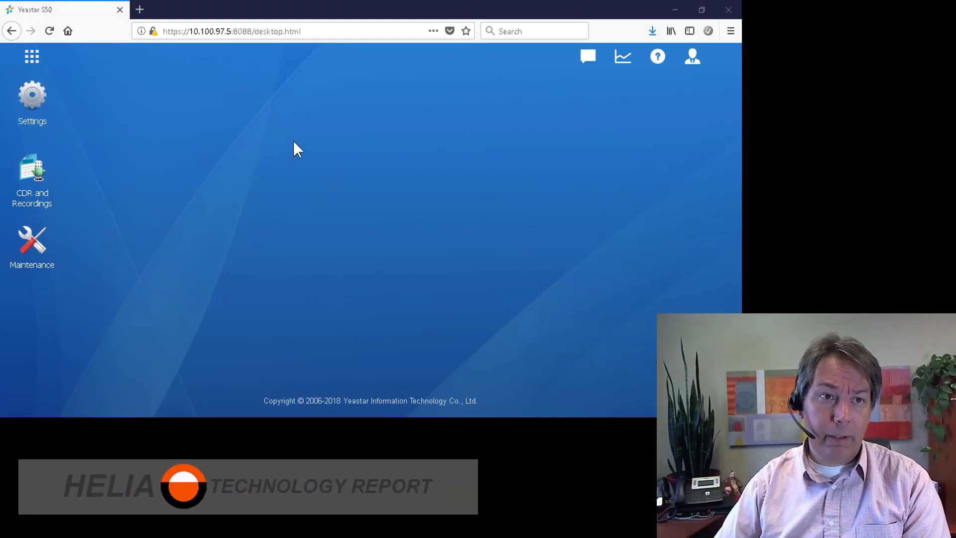
- Open Settings and go to Call Features to list IVR 6500
{"action": "left_click", "coordinate": [33, 104]}
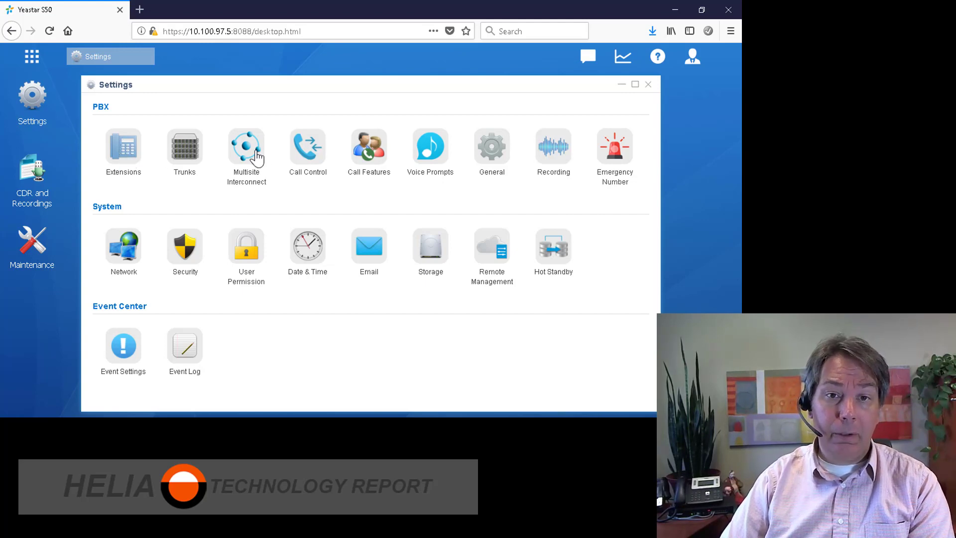
{"action": "left_click", "coordinate": [371, 157]}
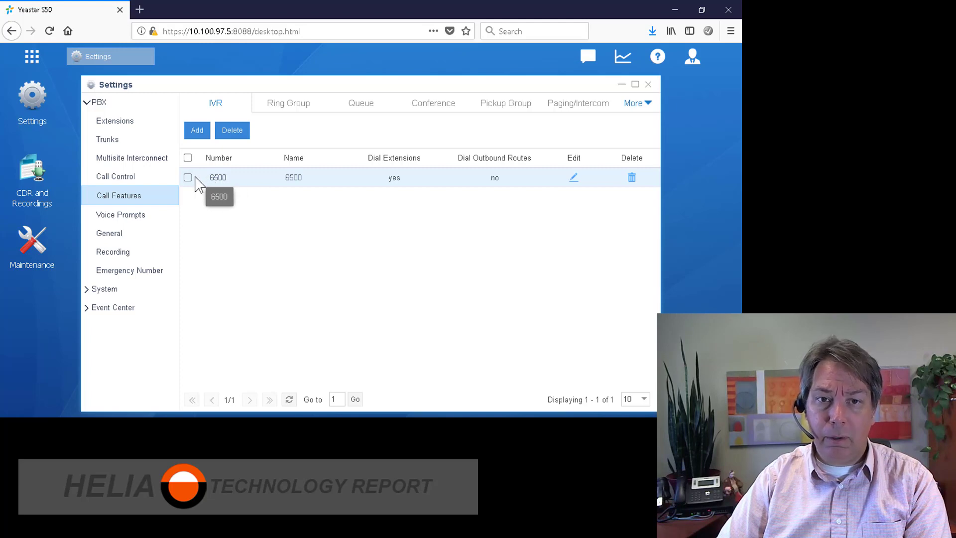
- Edit IVR 6500 and enter Main_Greeting in its Name field, correcting a mistyped start
{"action": "left_click", "coordinate": [573, 178]}
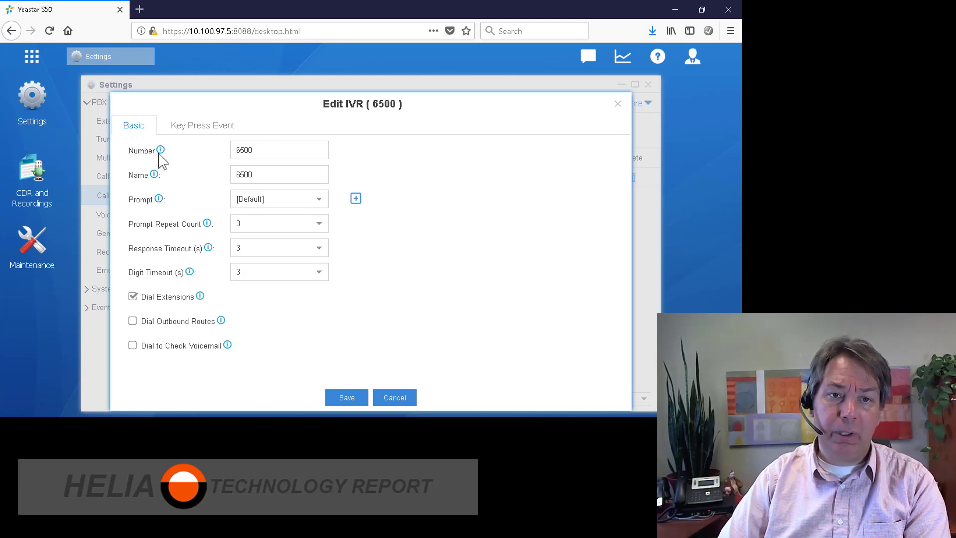
{"action": "left_click", "coordinate": [257, 149]}
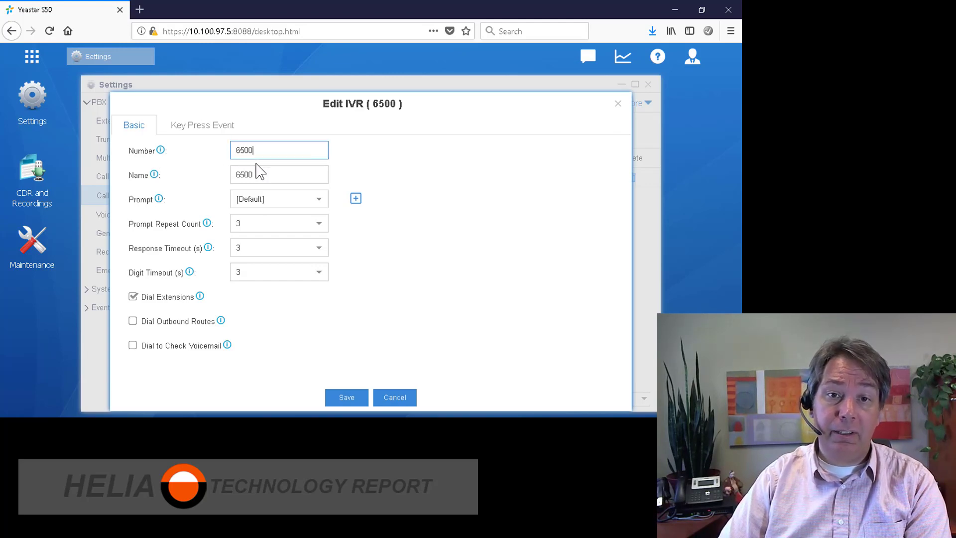
{"action": "key", "text": "Tab"}
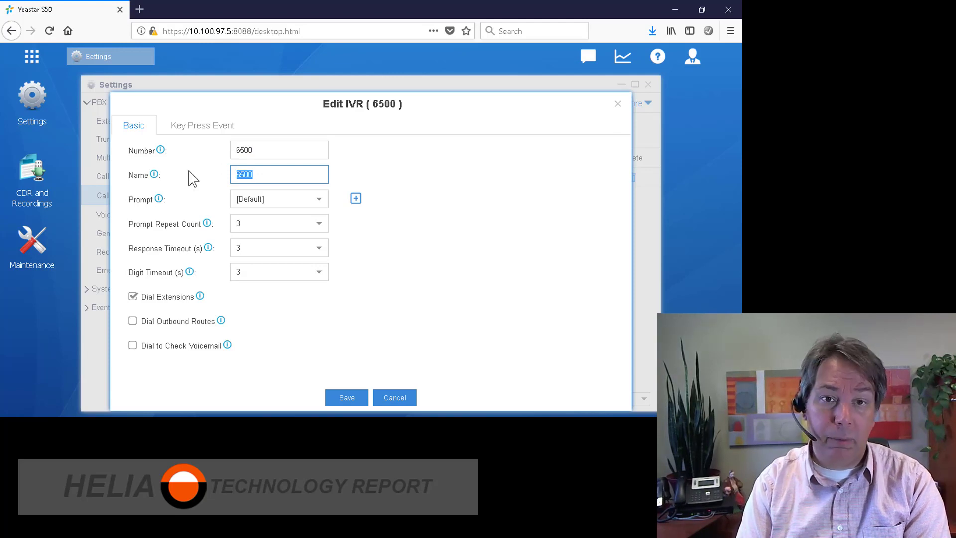
{"action": "type", "text": "Def"}
{"action": "key", "text": "BackSpace"}
{"action": "key", "text": "BackSpace"}
{"action": "key", "text": "BackSpace"}
{"action": "type", "text": "Main_Greeting"}
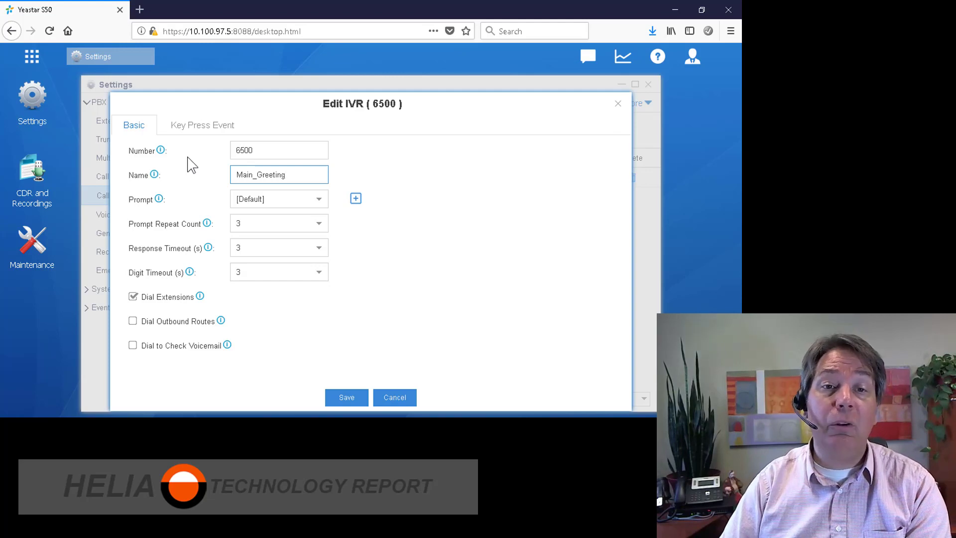
- On the Key Press Event tab, route keys 1, 2 and 3 to extensions 1000, 1001 and 1002
{"action": "left_click", "coordinate": [210, 130]}
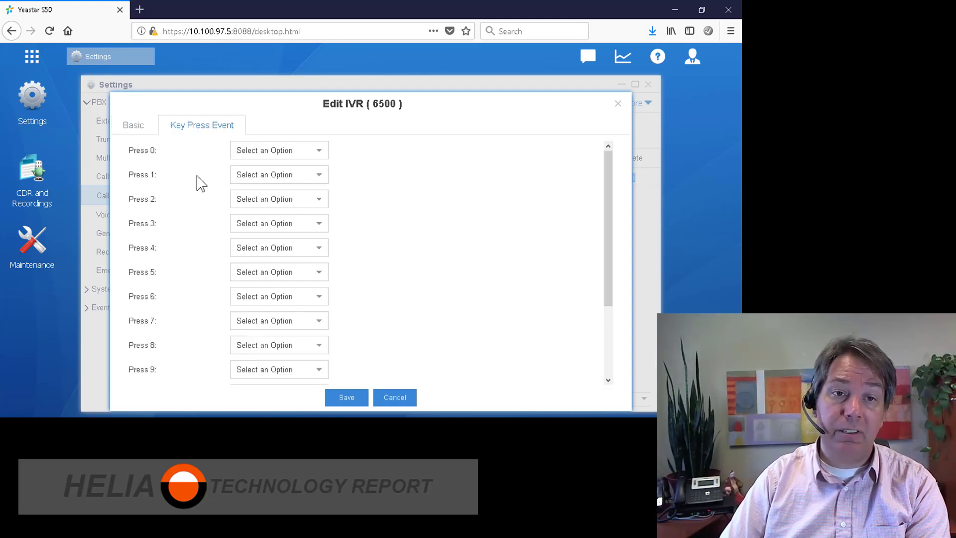
{"action": "left_click", "coordinate": [320, 180]}
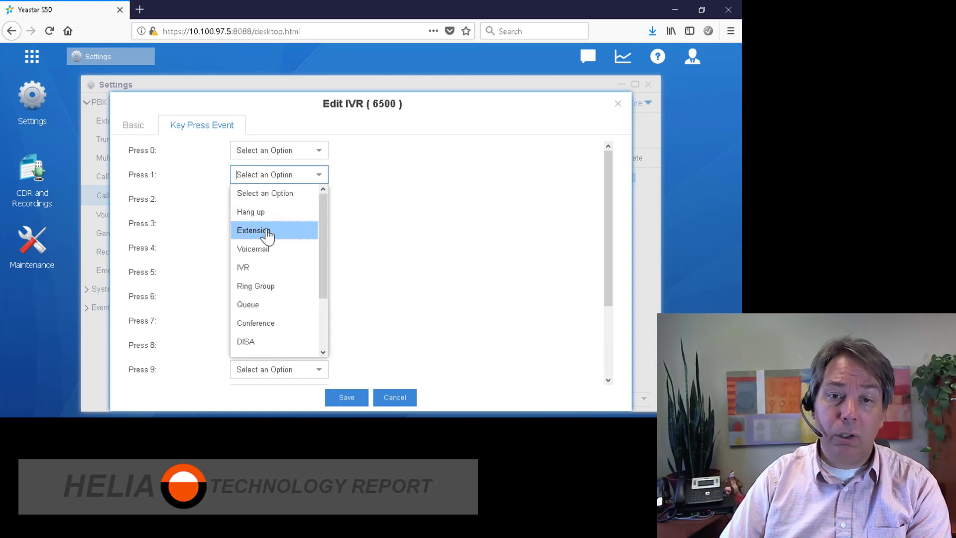
{"action": "left_click", "coordinate": [264, 230]}
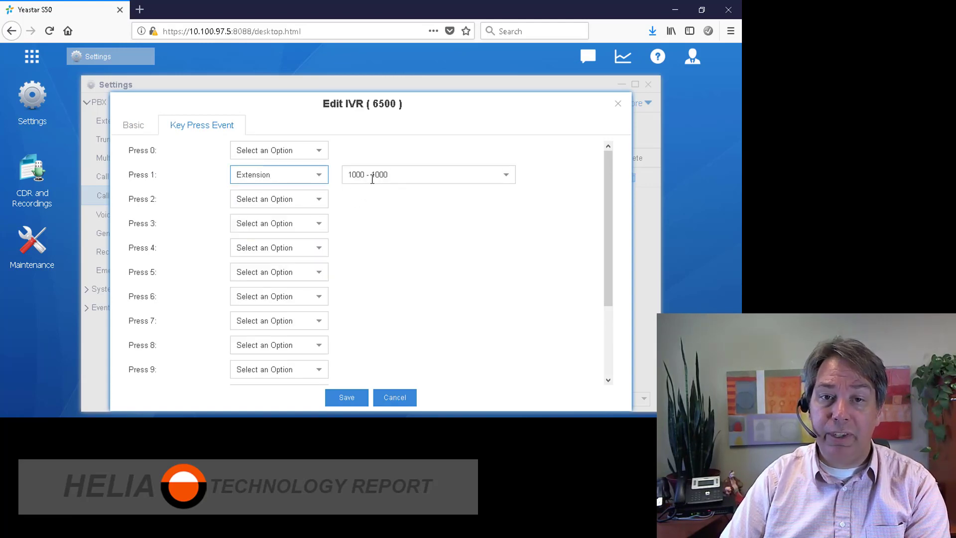
{"action": "left_click", "coordinate": [321, 200]}
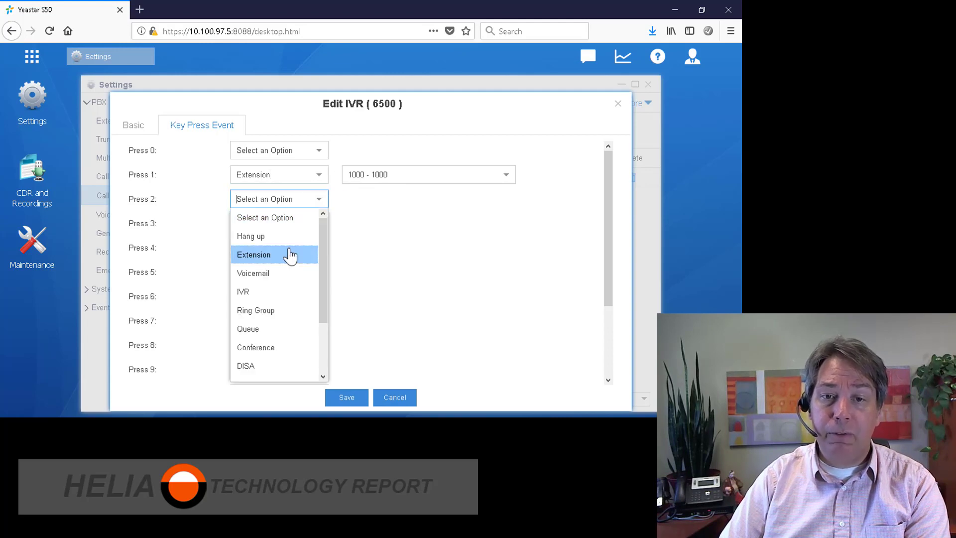
{"action": "left_click", "coordinate": [288, 254]}
{"action": "left_click", "coordinate": [504, 206]}
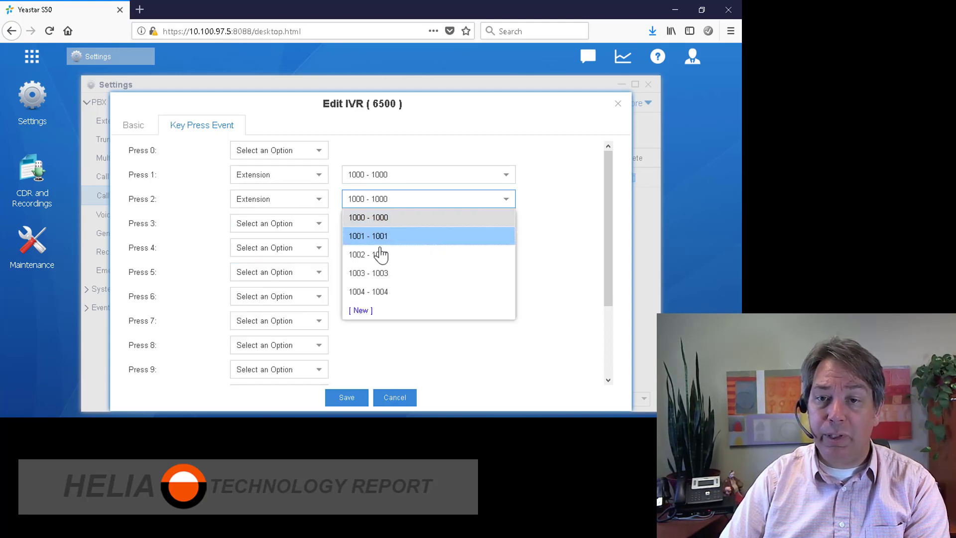
{"action": "left_click", "coordinate": [380, 236]}
{"action": "left_click", "coordinate": [319, 226]}
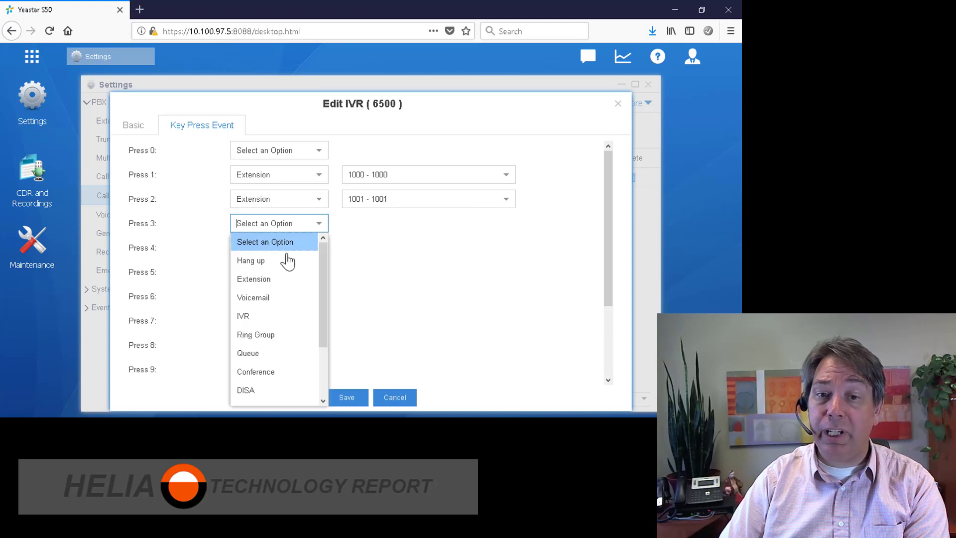
{"action": "left_click", "coordinate": [267, 278]}
{"action": "left_click", "coordinate": [511, 227]}
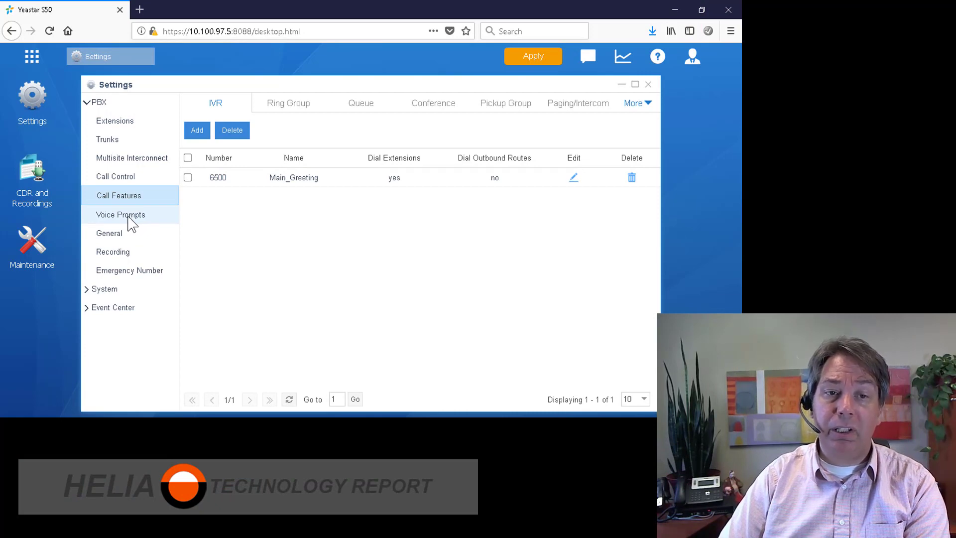
- Under Voice Prompts > Custom Prompts, start a new recorded prompt and type its name, MainGreeting
{"action": "left_click", "coordinate": [131, 219]}
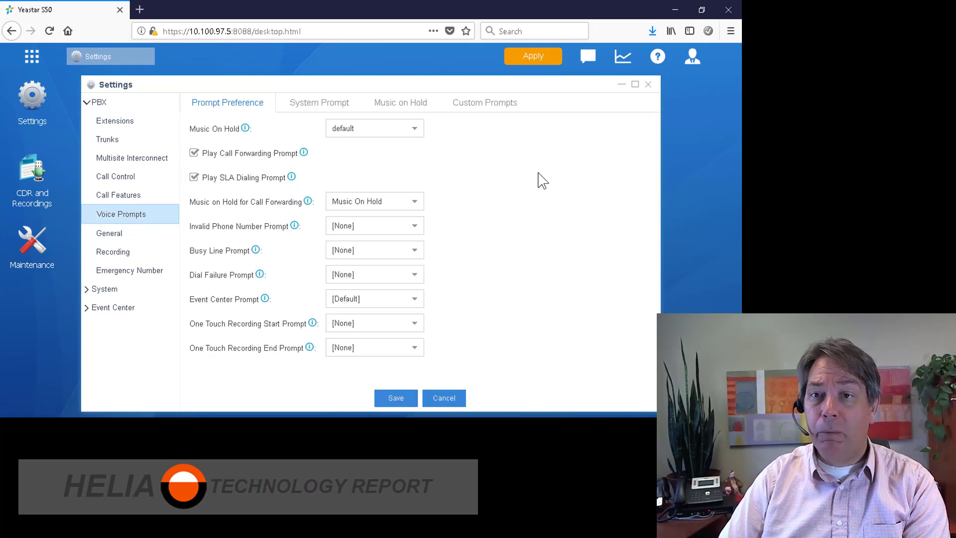
{"action": "left_click", "coordinate": [493, 105]}
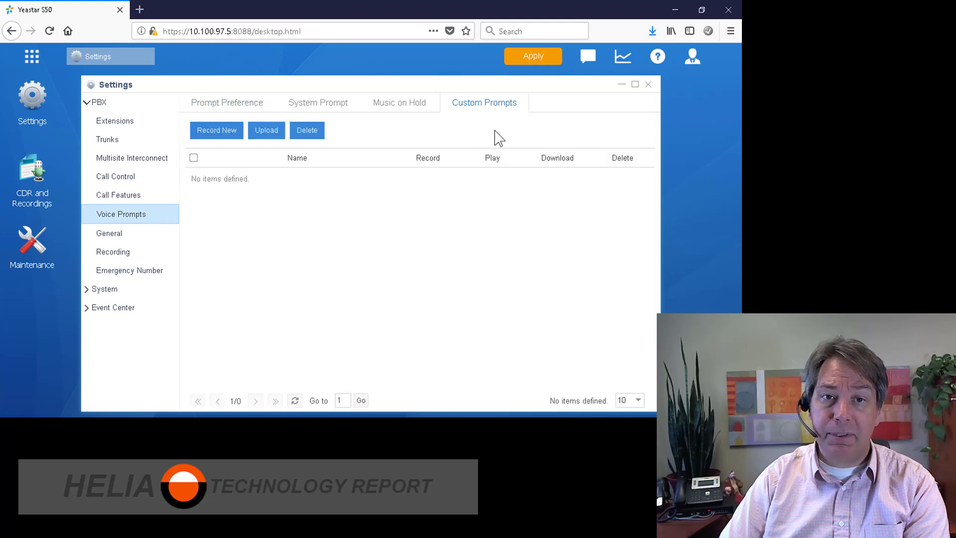
{"action": "left_click", "coordinate": [227, 138]}
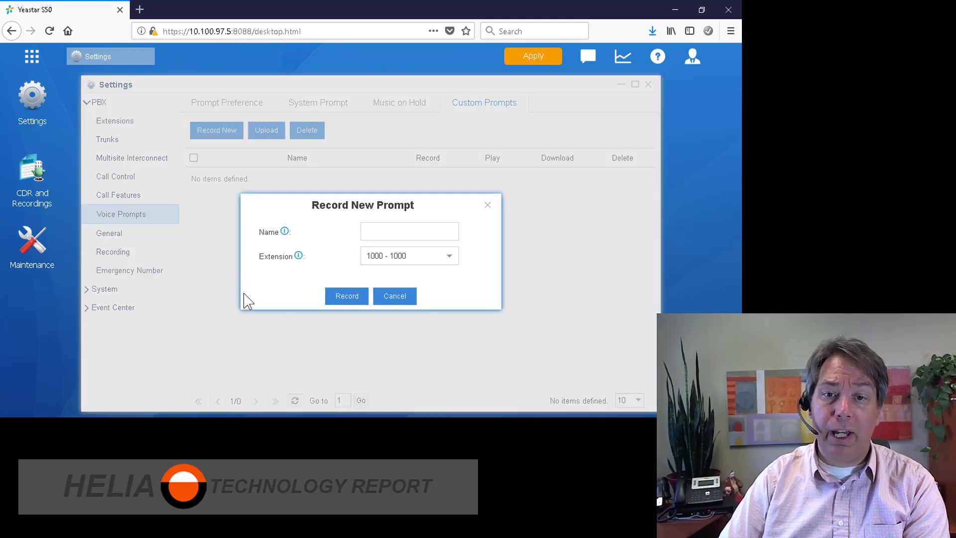
{"action": "left_click", "coordinate": [380, 229]}
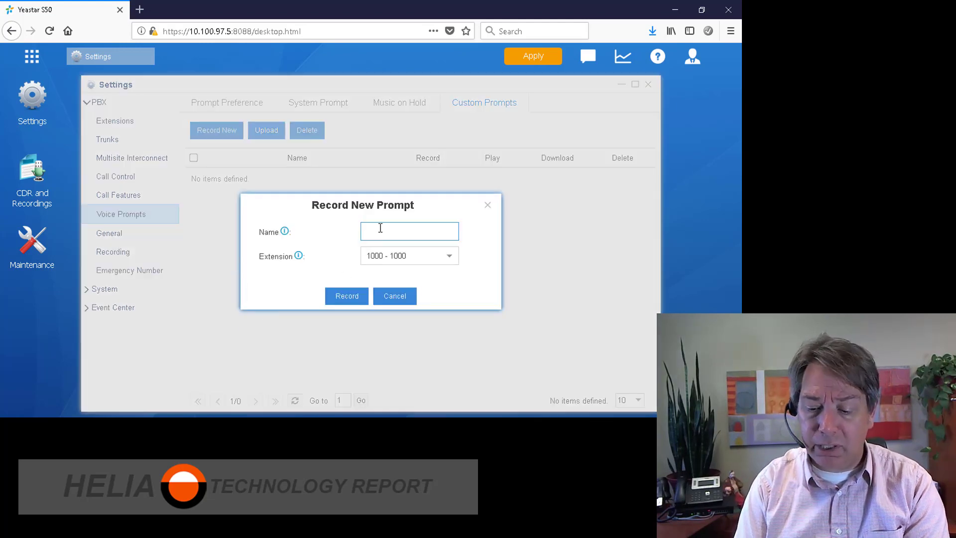
{"action": "type", "text": "Main-Greeting"}
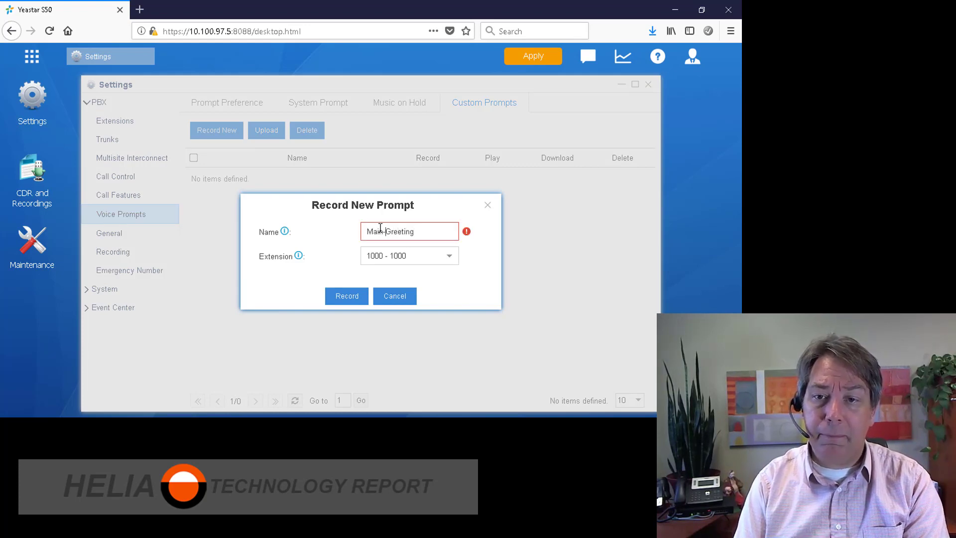
{"action": "key", "text": "BackSpace"}
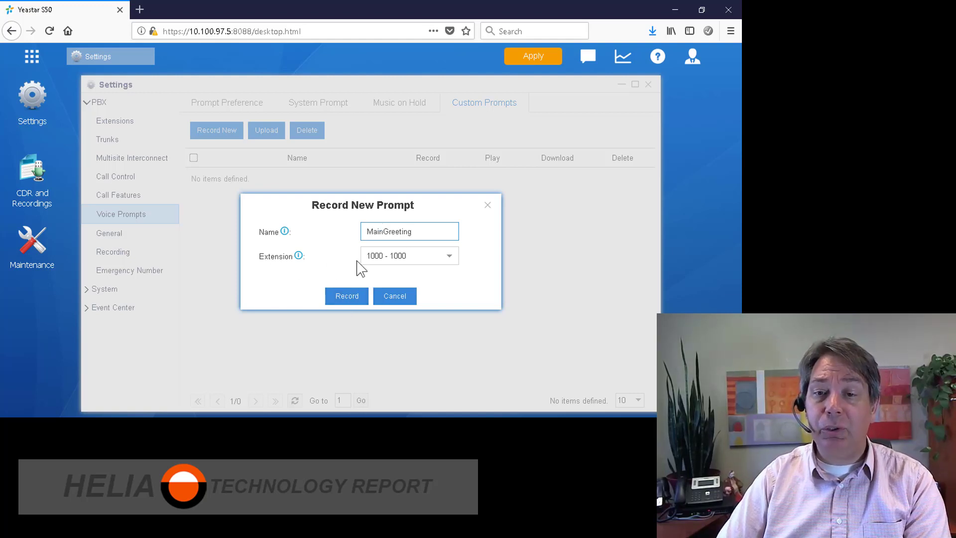
- Start recording the MainGreeting prompt through extension 1000
{"action": "left_click", "coordinate": [347, 296]}
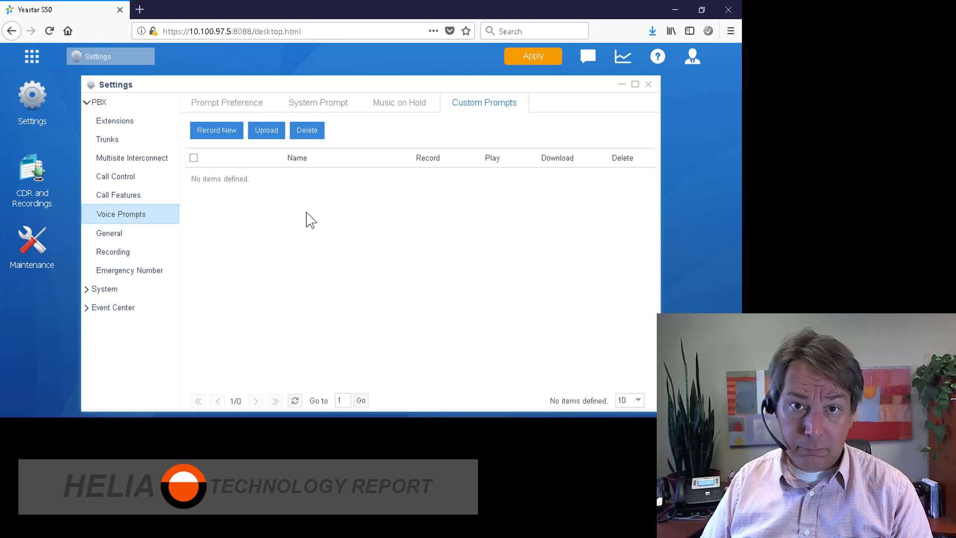
- Reload the portal, go back to Voice Prompts > Custom Prompts, and open then cancel the Upload form
{"action": "key", "text": "F5"}
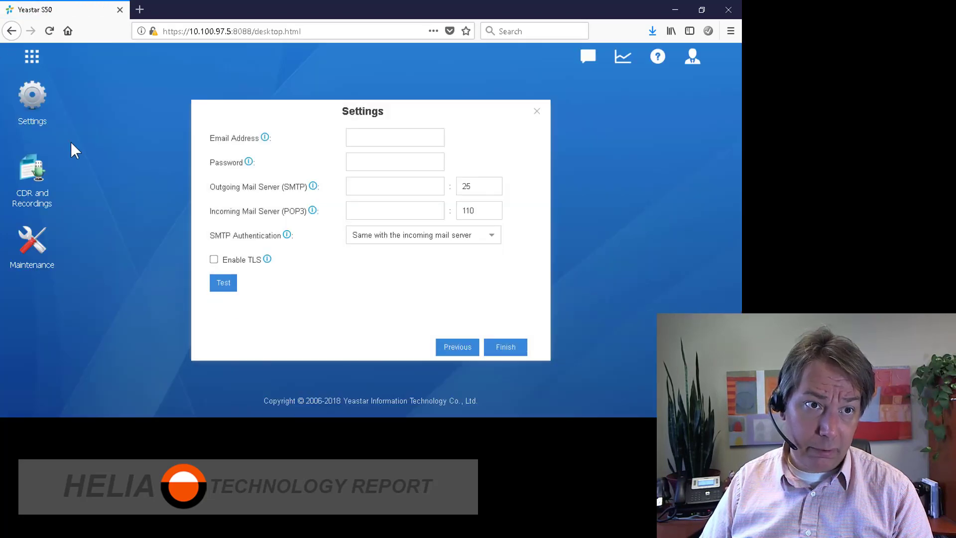
{"action": "left_click", "coordinate": [33, 104]}
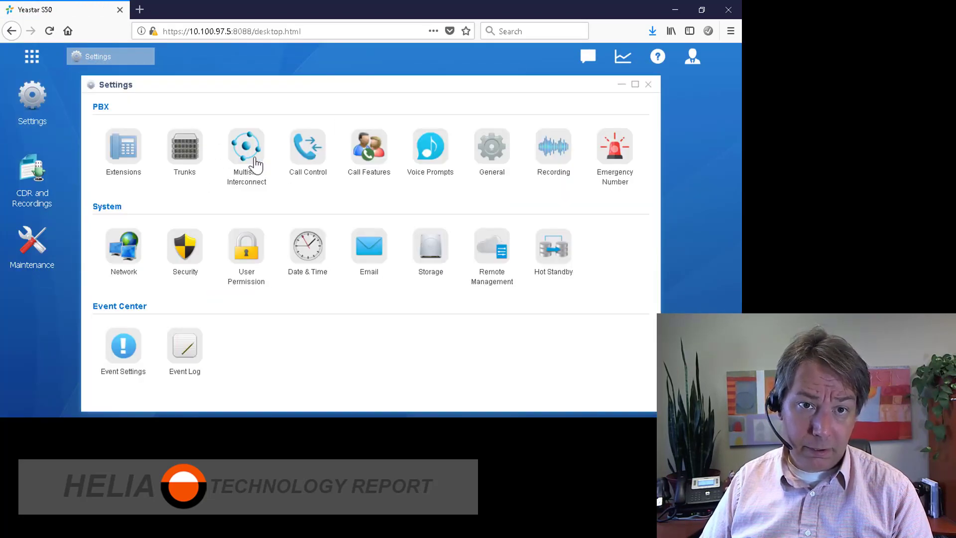
{"action": "left_click", "coordinate": [313, 159]}
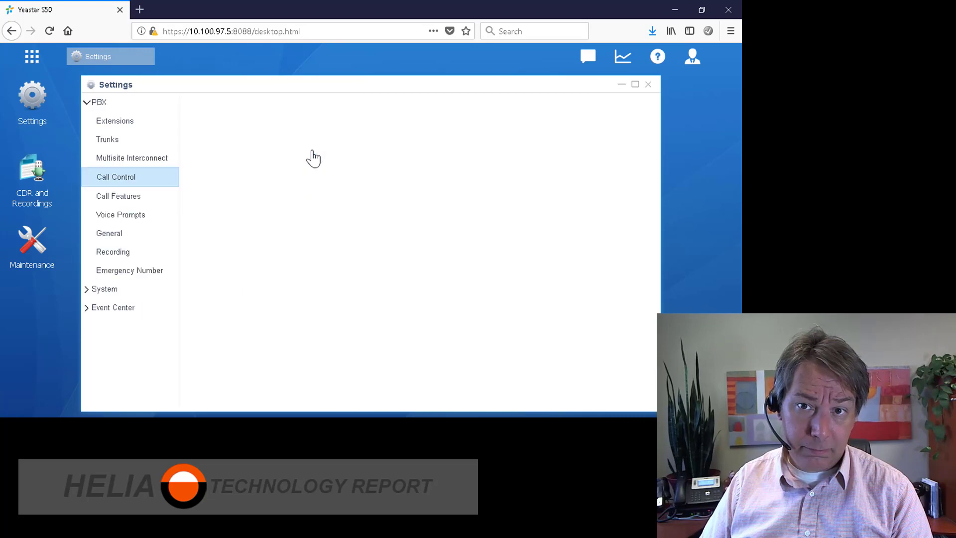
{"action": "left_click", "coordinate": [118, 215]}
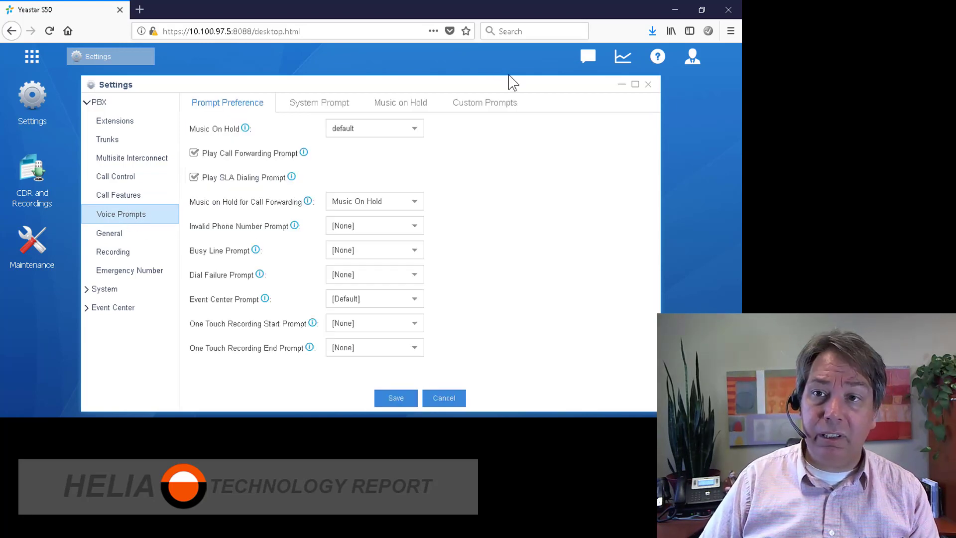
{"action": "left_click", "coordinate": [477, 103]}
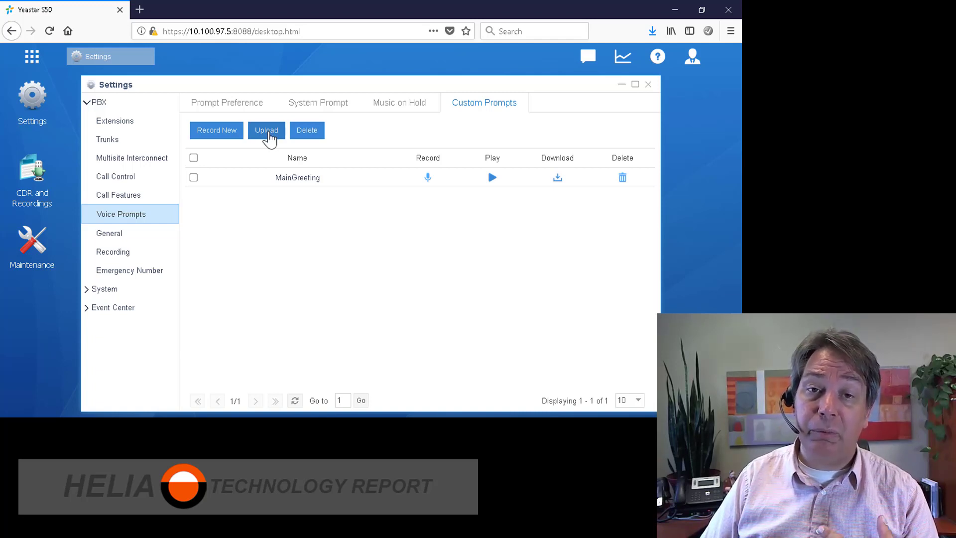
{"action": "left_click", "coordinate": [268, 131]}
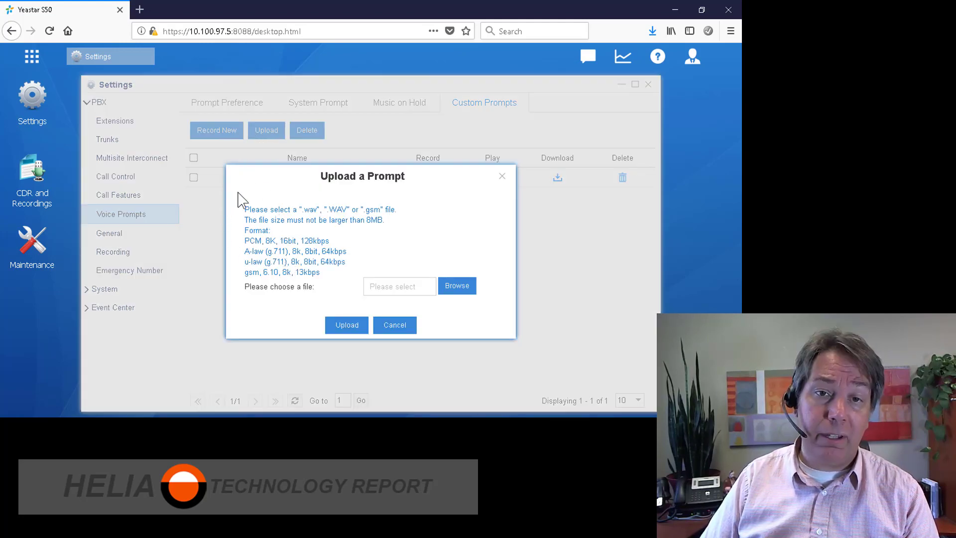
{"action": "left_click", "coordinate": [393, 325]}
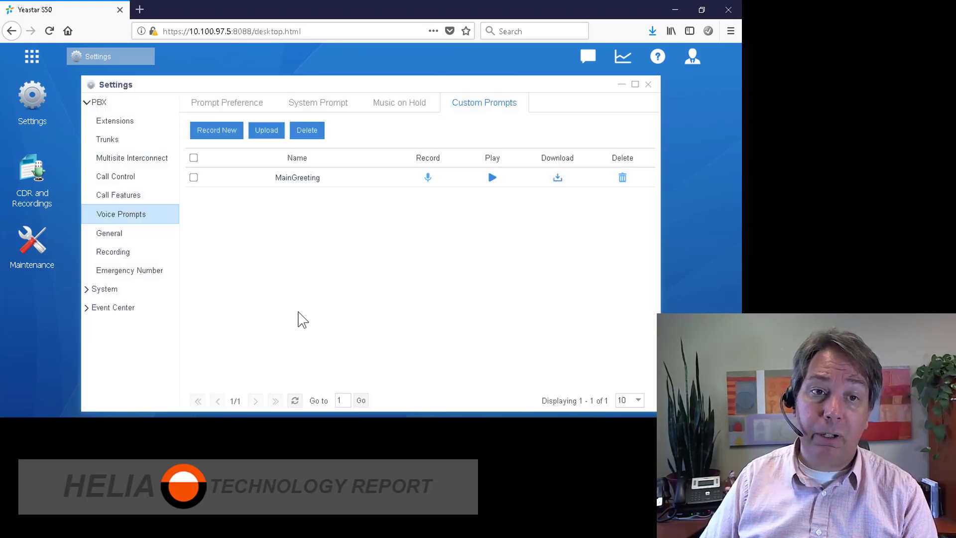
- Back in the IVR list, select MainGreeting as the Main_Greeting IVR's prompt
{"action": "left_click", "coordinate": [122, 198]}
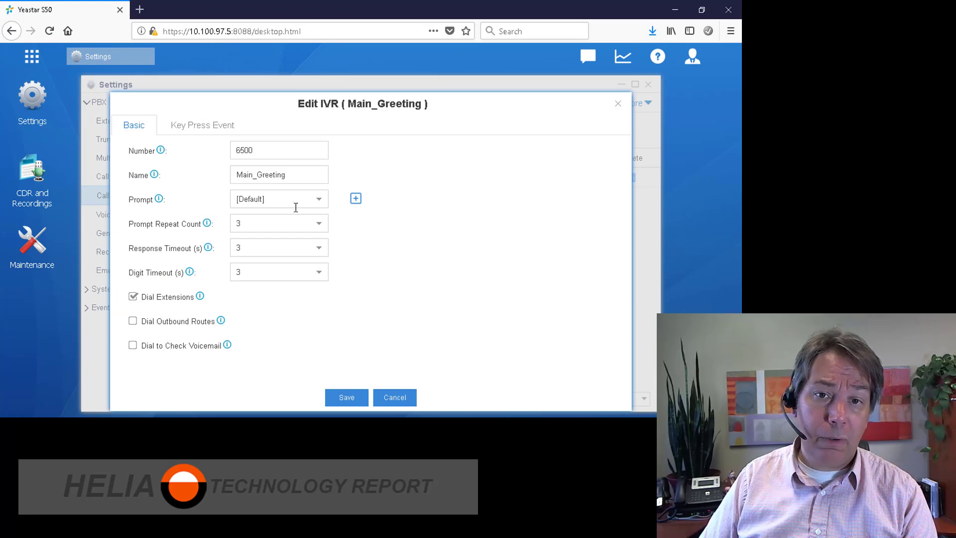
{"action": "left_click", "coordinate": [315, 203]}
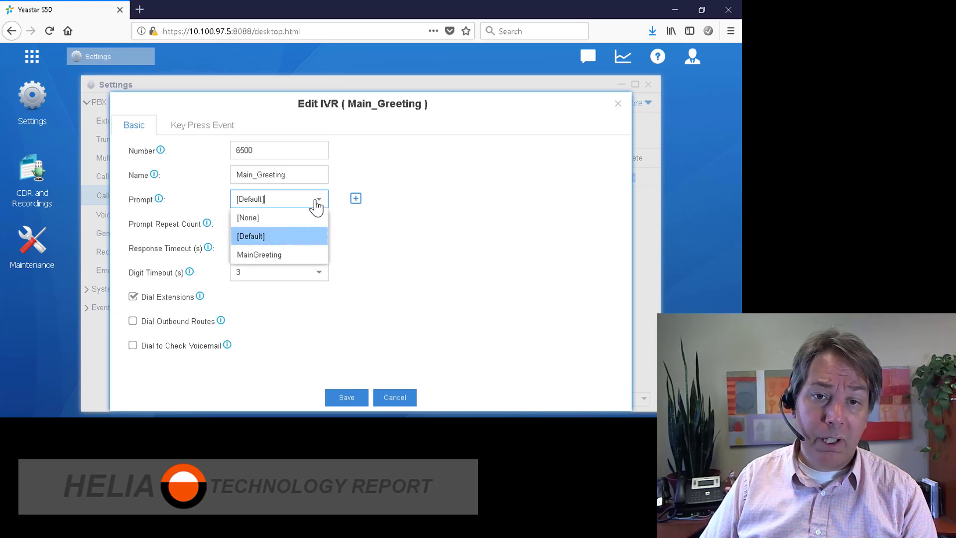
{"action": "left_click", "coordinate": [268, 255]}
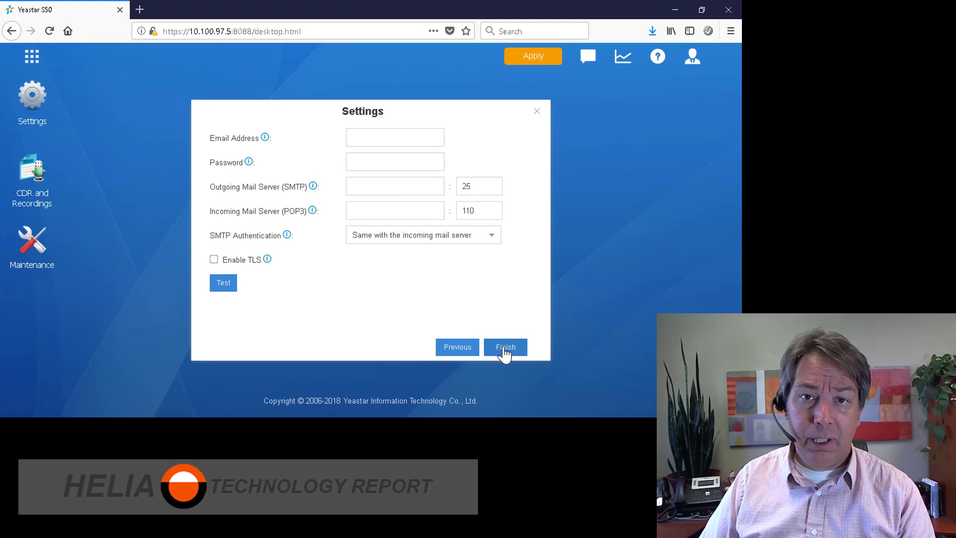
- Finish the email server wizard, dismiss the success popup, and reopen Settings from the app launcher
{"action": "left_click", "coordinate": [500, 348]}
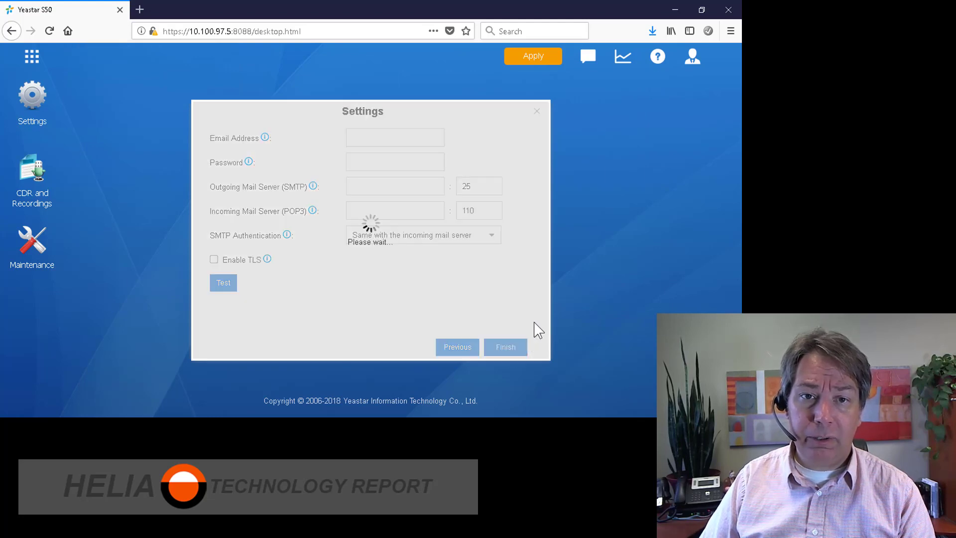
{"action": "left_click", "coordinate": [384, 253]}
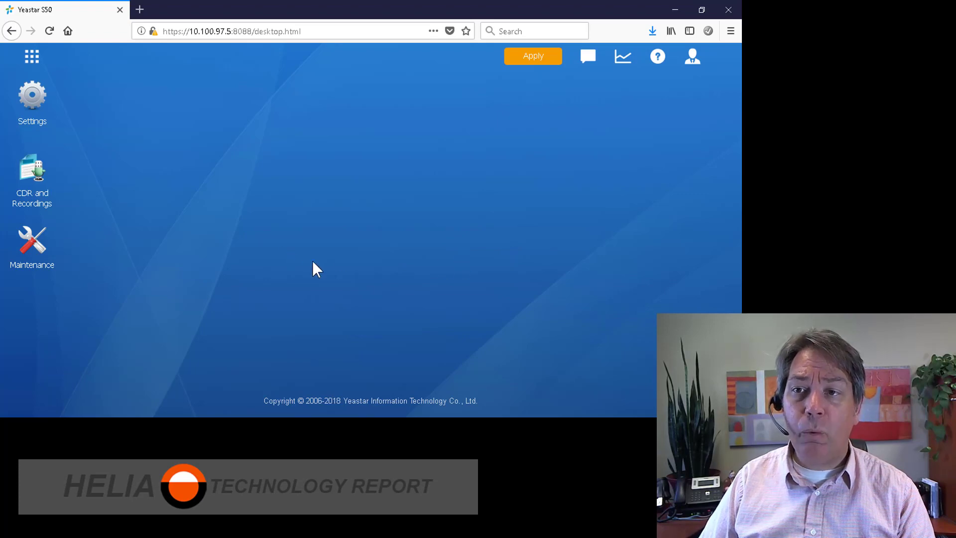
{"action": "left_click", "coordinate": [31, 57]}
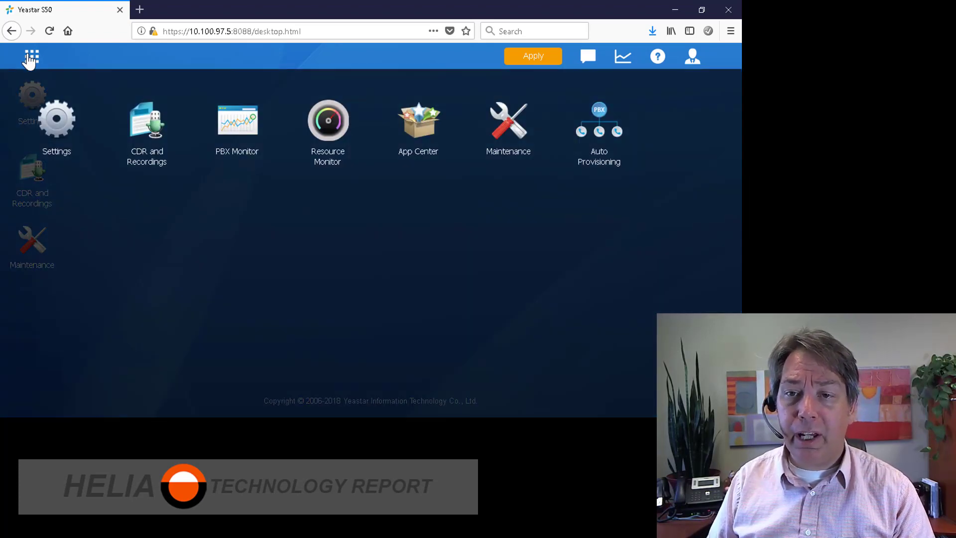
{"action": "left_click", "coordinate": [47, 119]}
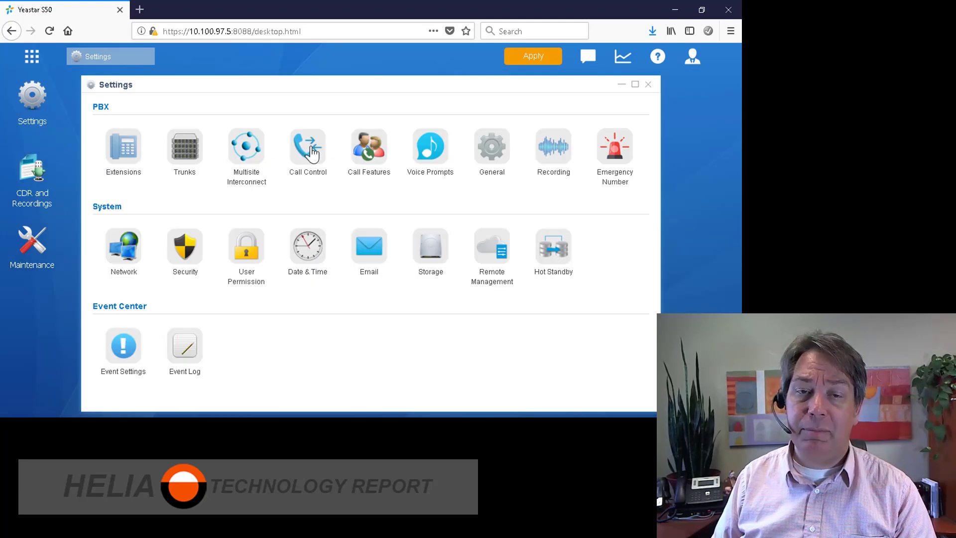
- Open Call Features and switch to the Ring Group list showing group 6200
{"action": "left_click", "coordinate": [369, 151]}
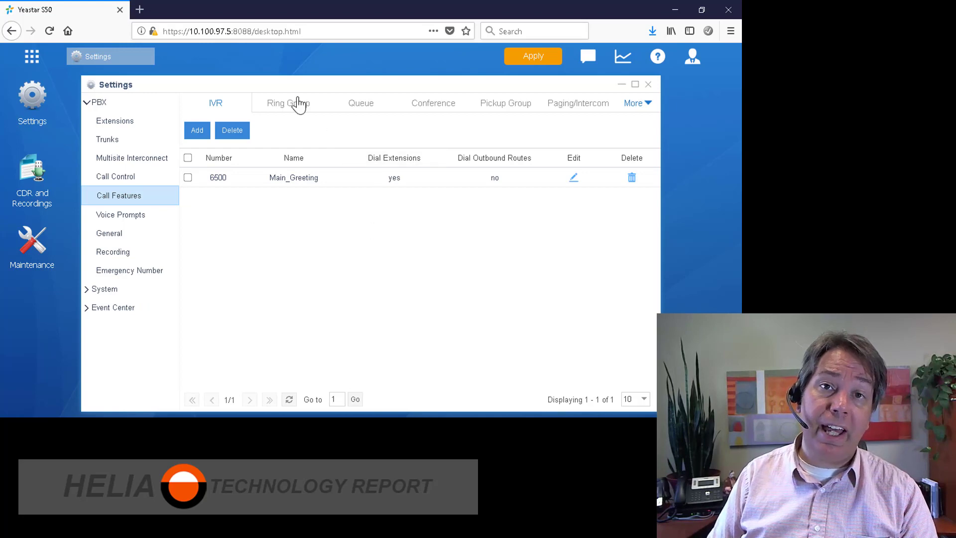
{"action": "left_click", "coordinate": [288, 106]}
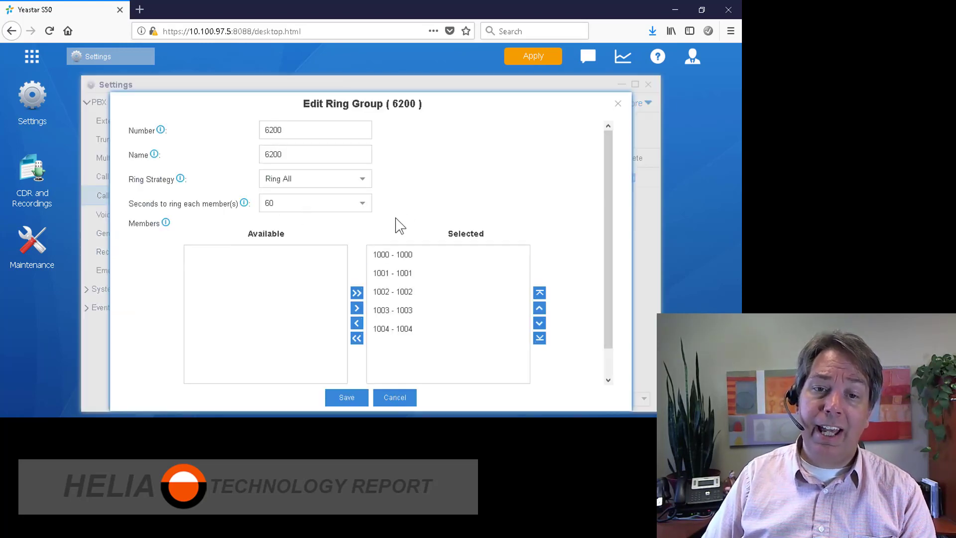
- Change the ring group's seconds to ring from 60 to 20
{"action": "left_click", "coordinate": [282, 201]}
{"action": "key", "text": "ctrl+a"}
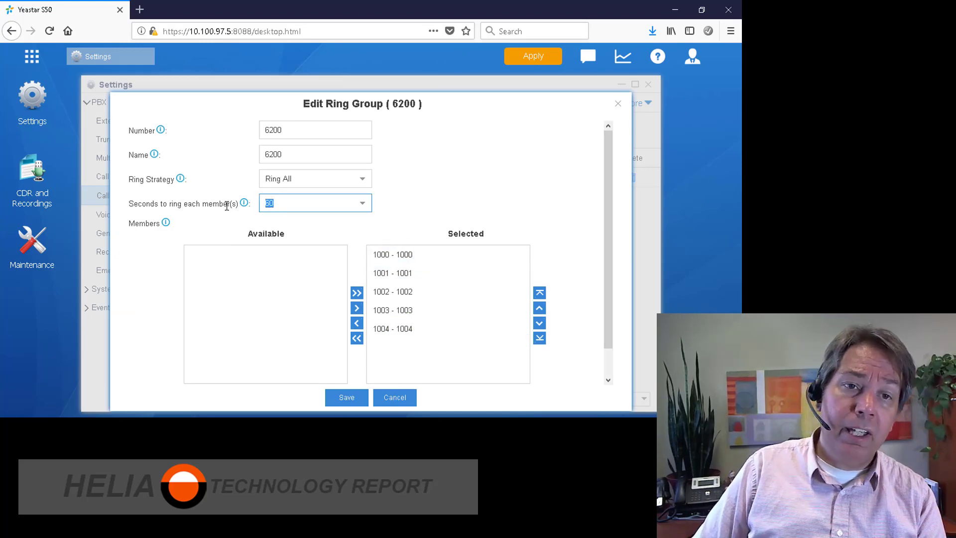
{"action": "type", "text": "20"}
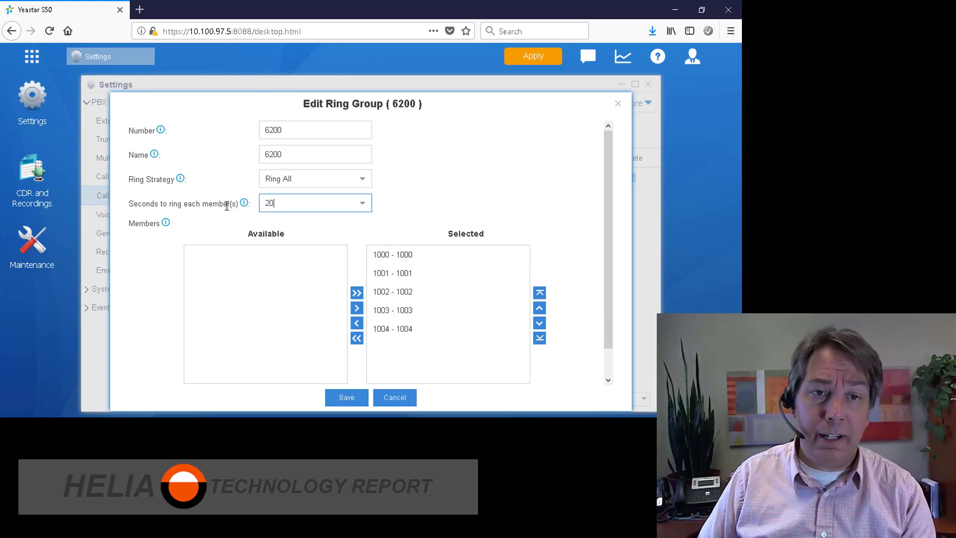
{"action": "left_click", "coordinate": [428, 137]}
{"action": "scroll", "coordinate": [429, 137], "scroll_direction": "down", "scroll_amount": 1}
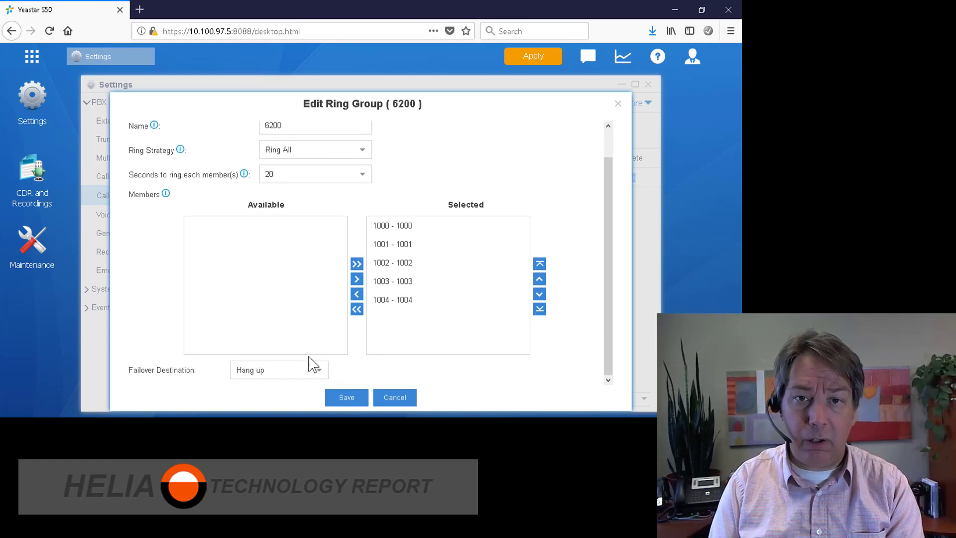
{"action": "scroll", "coordinate": [369, 152], "scroll_direction": "up", "scroll_amount": 1}
{"action": "scroll", "coordinate": [369, 152], "scroll_direction": "up", "scroll_amount": 1}
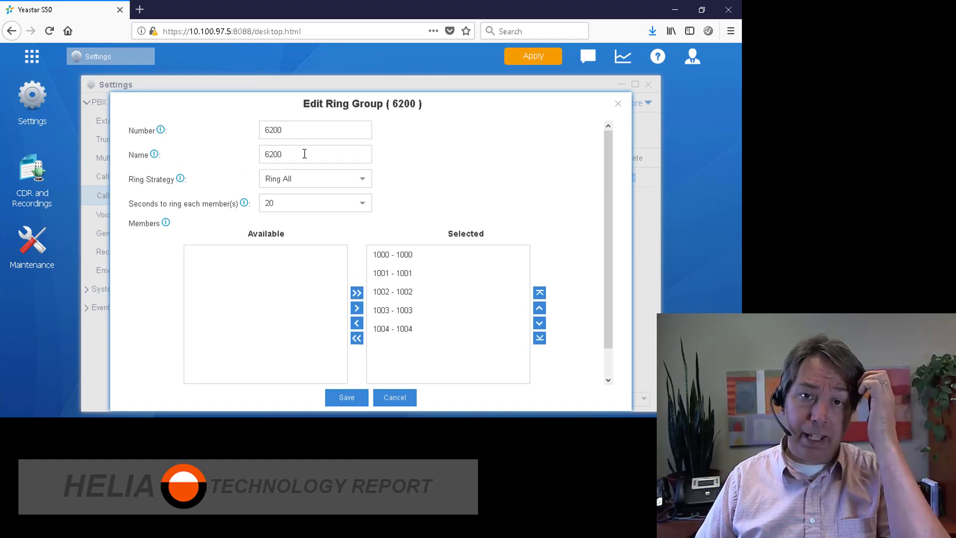
{"action": "scroll", "coordinate": [390, 235], "scroll_direction": "down", "scroll_amount": 1}
- Set the failover destination to an IVR, Main_Greeting
{"action": "left_click", "coordinate": [403, 263]}
{"action": "left_click", "coordinate": [404, 301]}
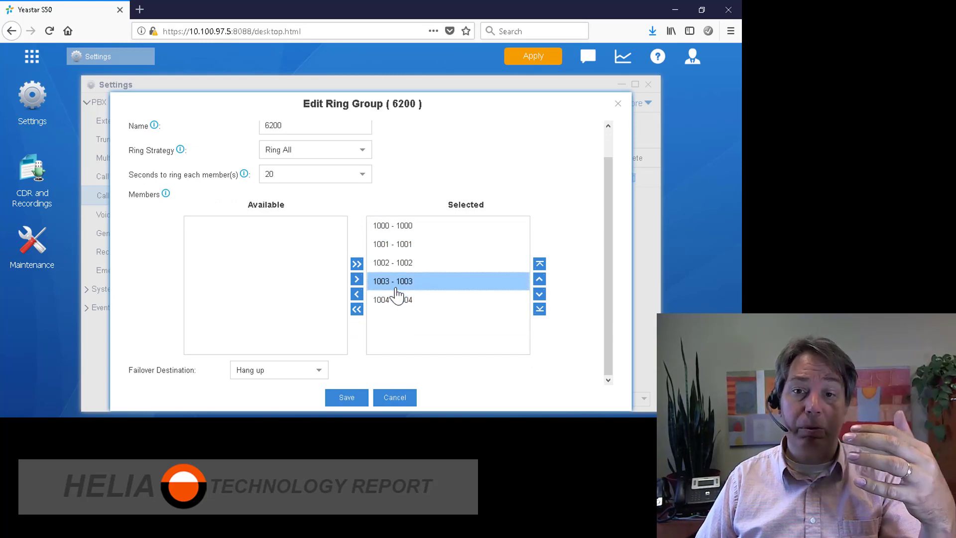
{"action": "left_click", "coordinate": [317, 373]}
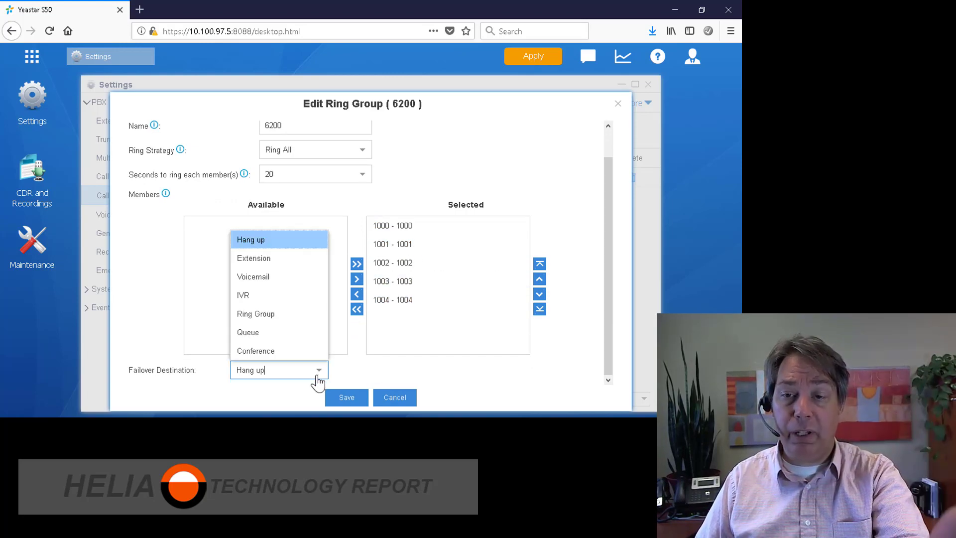
{"action": "left_click", "coordinate": [248, 297]}
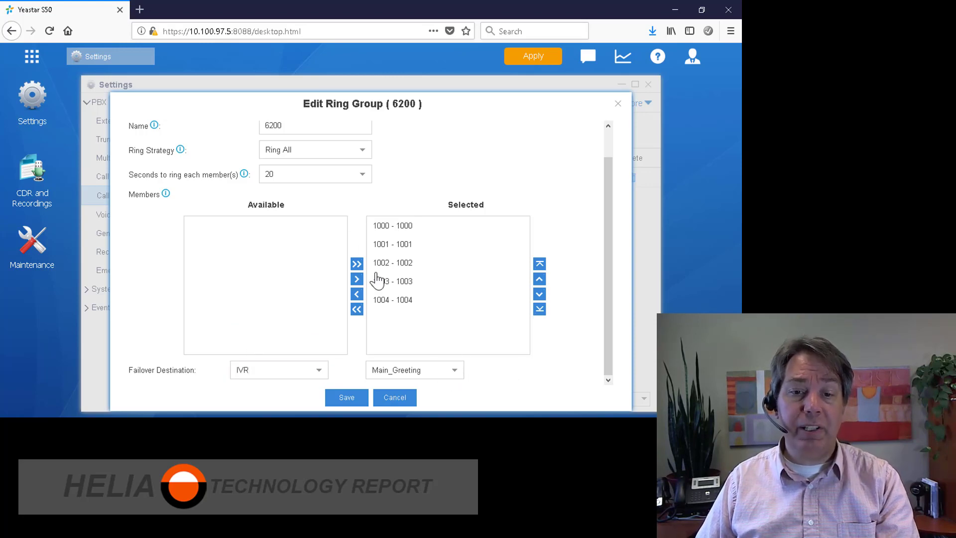
- Rename ring group 6200 to RingAll and save it
{"action": "scroll", "coordinate": [384, 186], "scroll_direction": "up", "scroll_amount": 1}
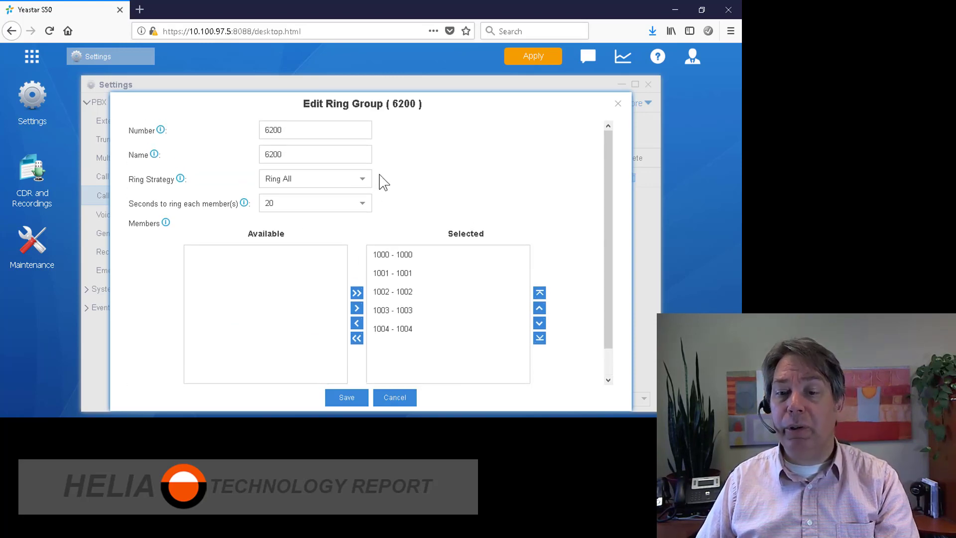
{"action": "double_click", "coordinate": [300, 154]}
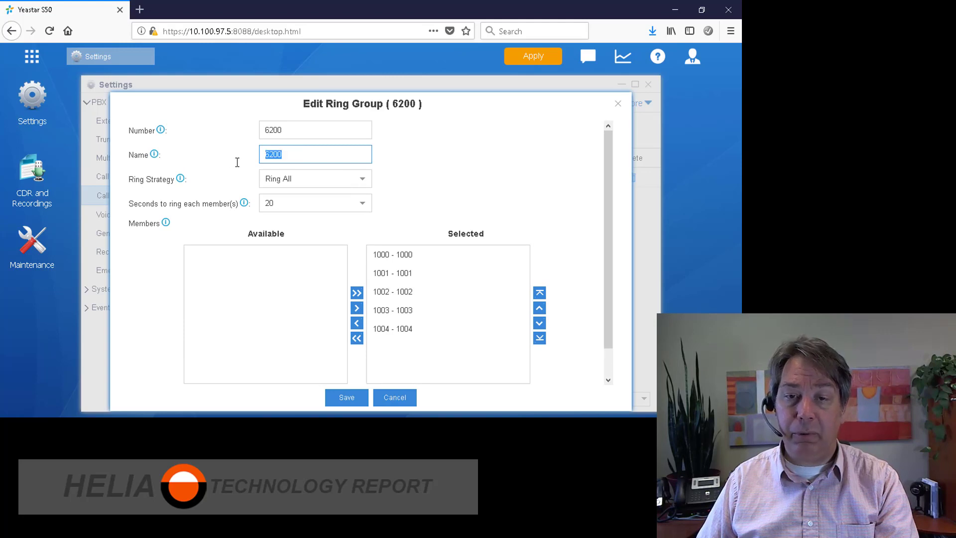
{"action": "type", "text": "RingAll"}
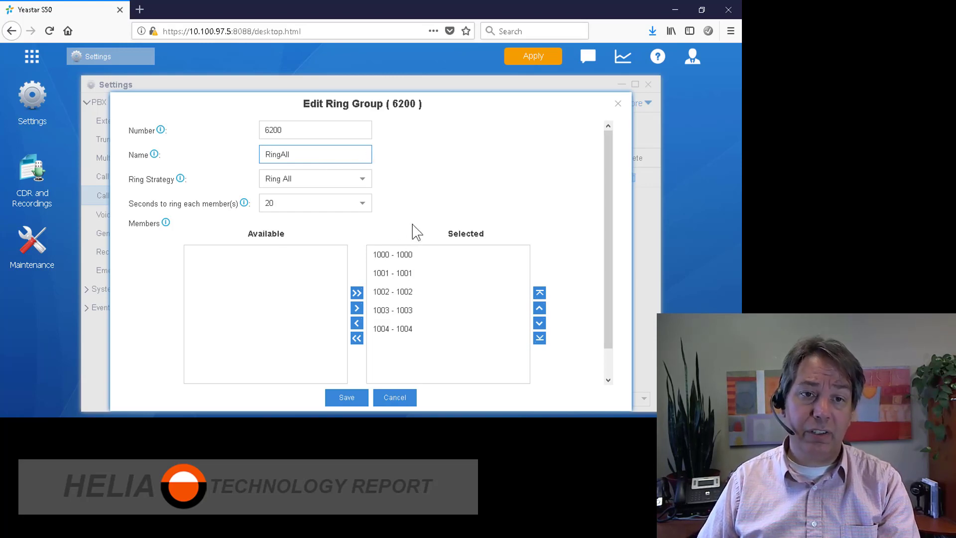
{"action": "left_click", "coordinate": [408, 293]}
{"action": "scroll", "coordinate": [409, 305], "scroll_direction": "down", "scroll_amount": 1}
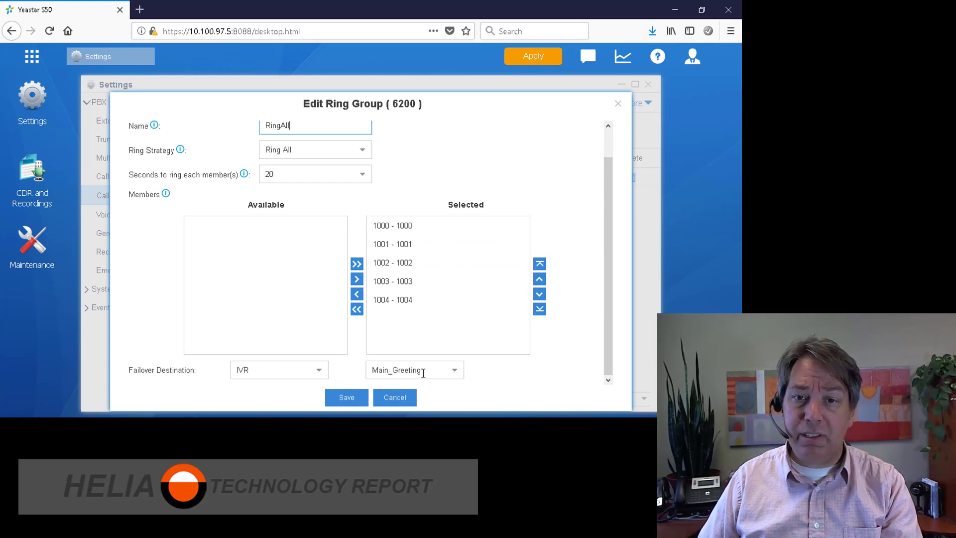
{"action": "left_click", "coordinate": [346, 399]}
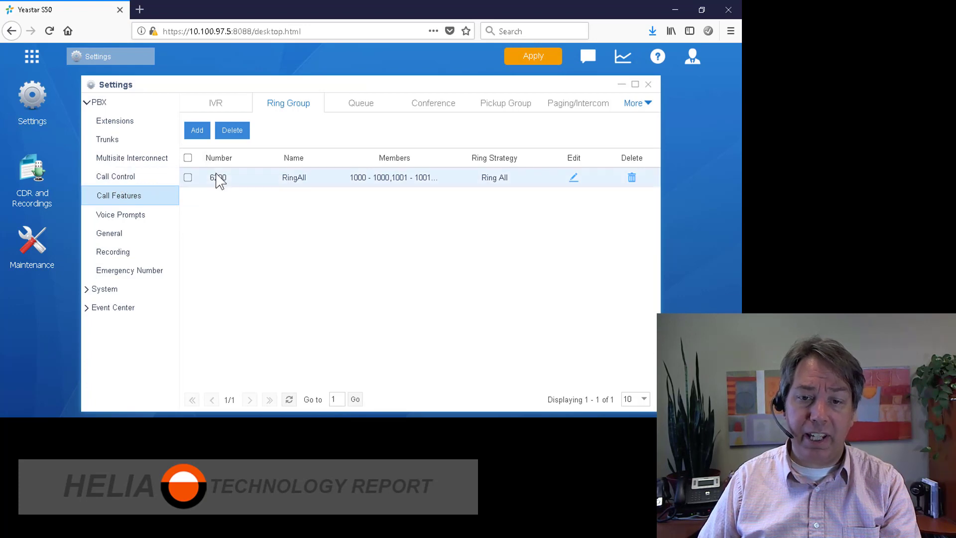
- Set the first VoIP inbound route's destination to Ring Group RingAll
{"action": "left_click", "coordinate": [128, 178]}
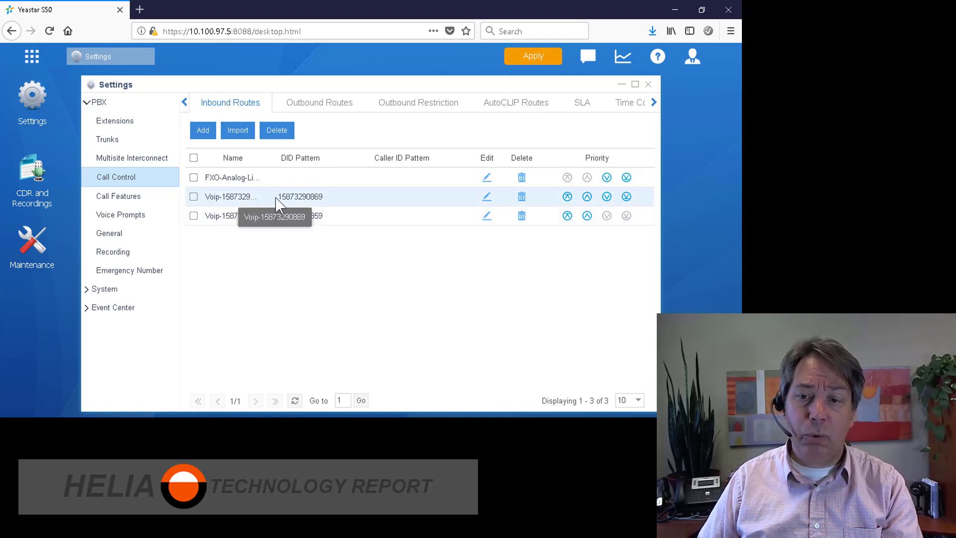
{"action": "left_click", "coordinate": [487, 197]}
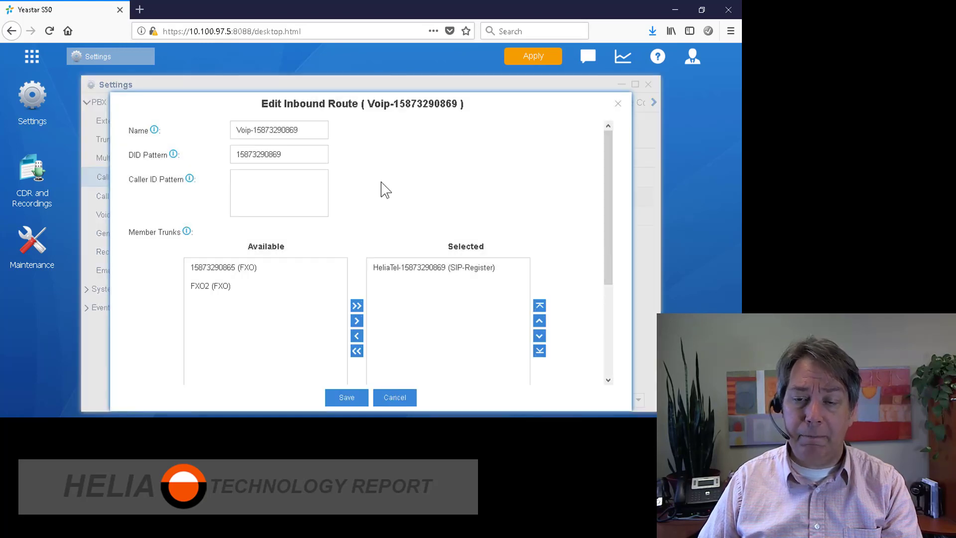
{"action": "scroll", "coordinate": [368, 189], "scroll_direction": "down", "scroll_amount": 3}
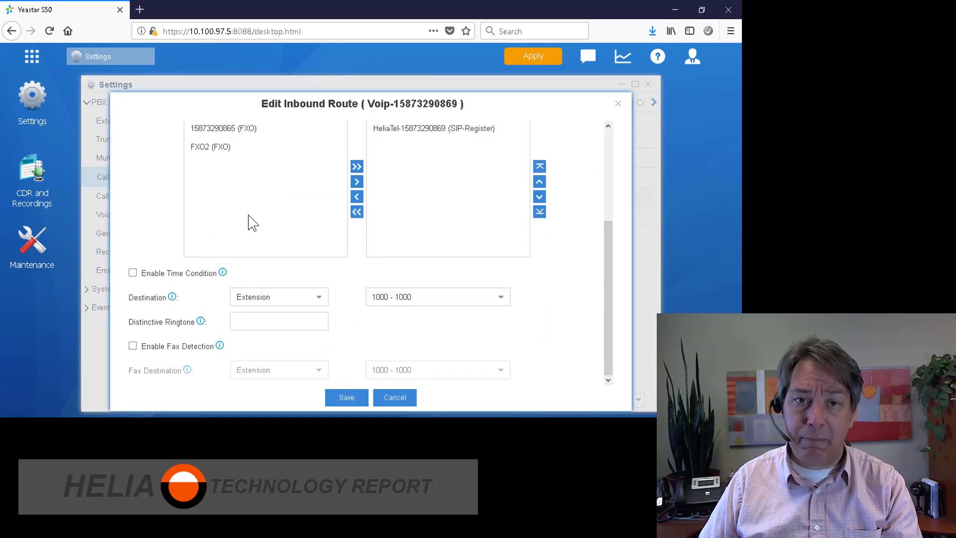
{"action": "left_click", "coordinate": [317, 301]}
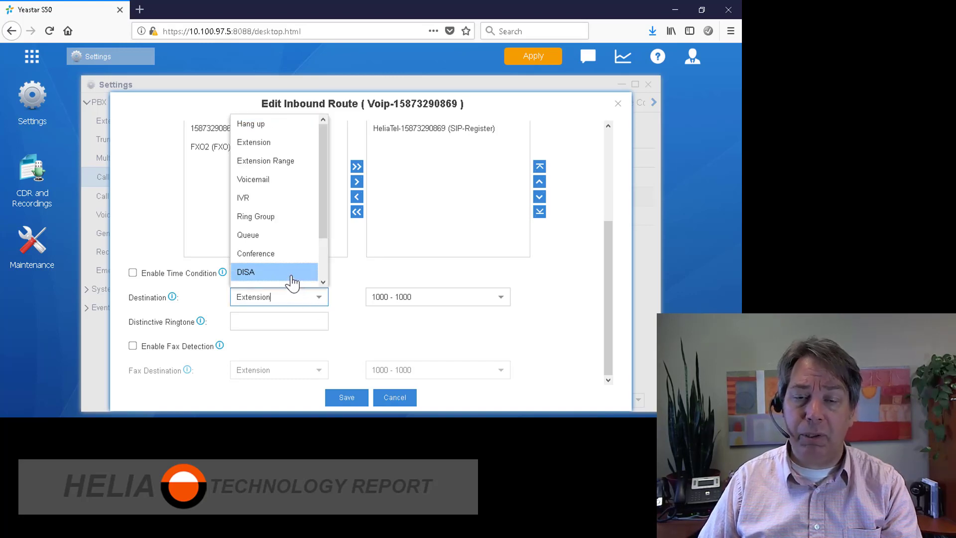
{"action": "left_click", "coordinate": [278, 223]}
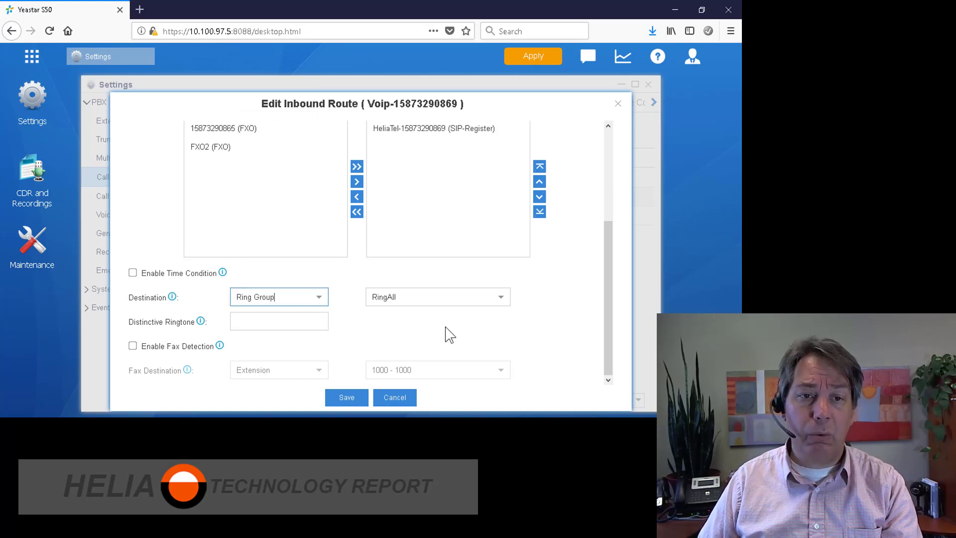
{"action": "left_click", "coordinate": [500, 299]}
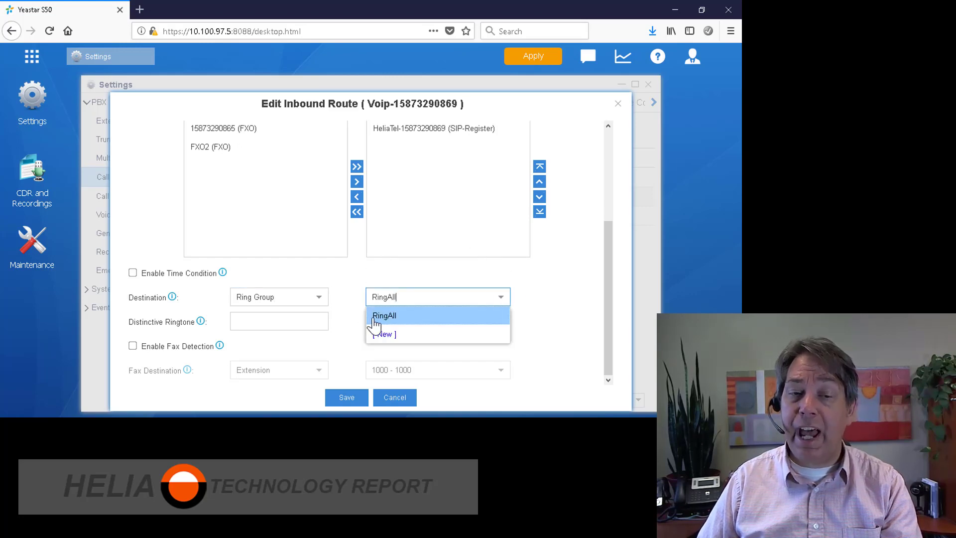
{"action": "left_click", "coordinate": [542, 303]}
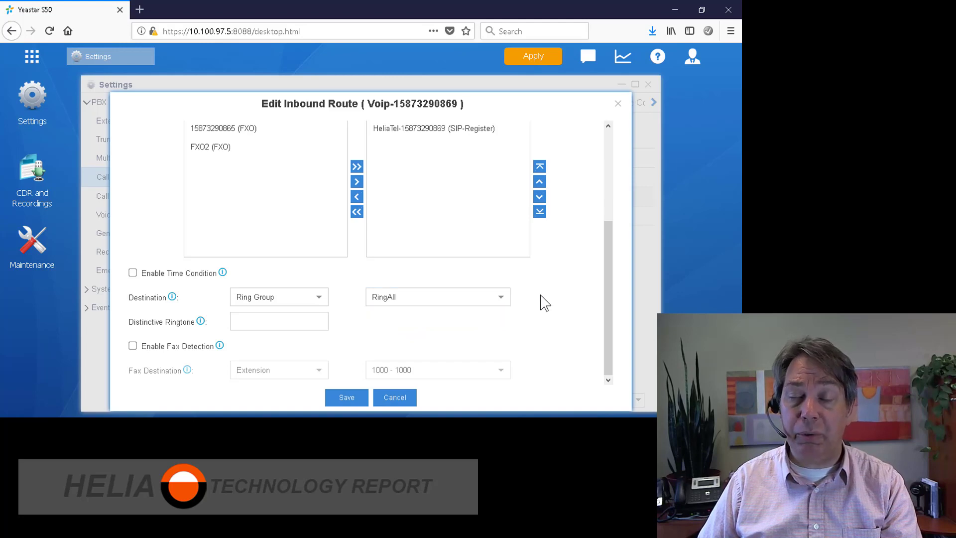
{"action": "left_click", "coordinate": [347, 398]}
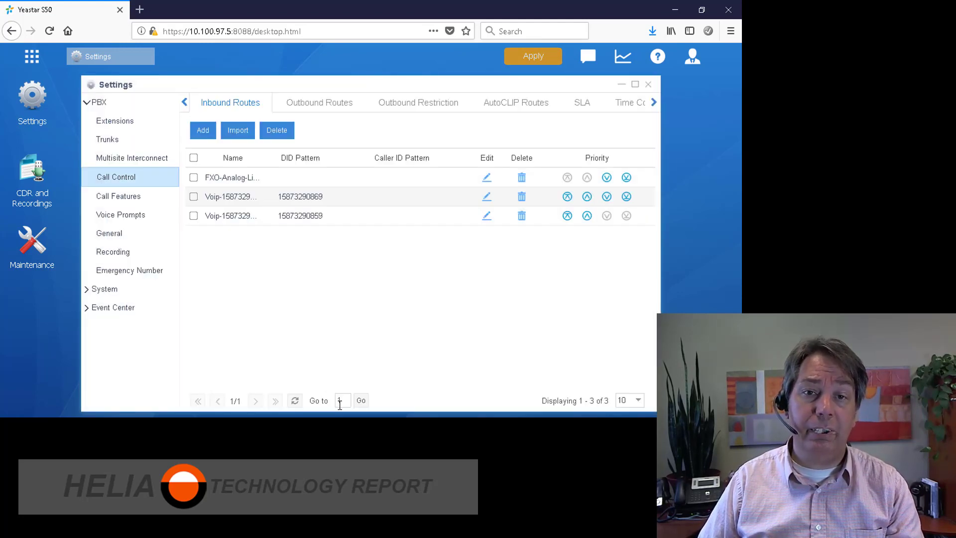